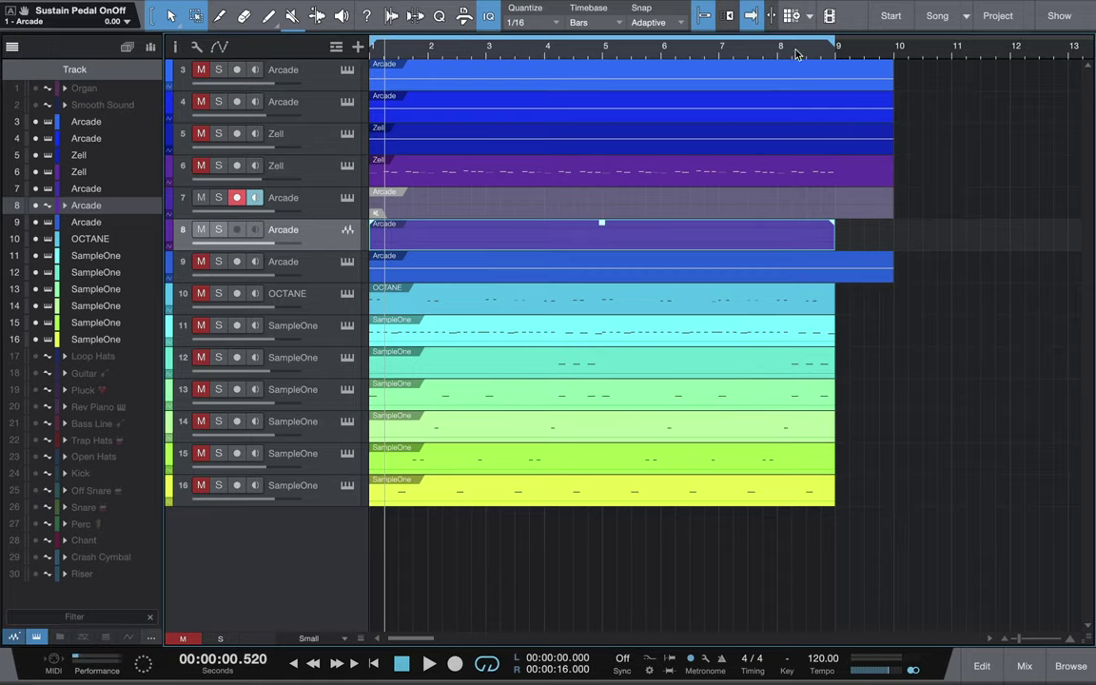
Play the end of the loop through its restart to audition the bounced Arcade clip on track 8.
{"action": "key", "text": "space"}
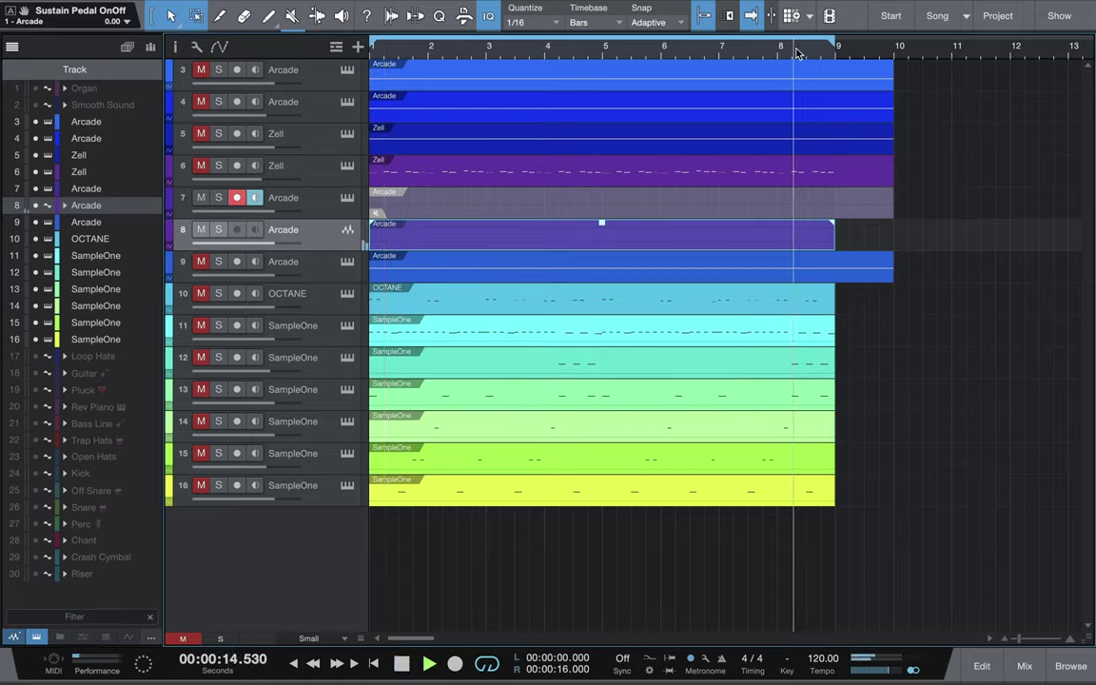
{"action": "key", "text": "space"}
{"action": "key", "text": "space"}
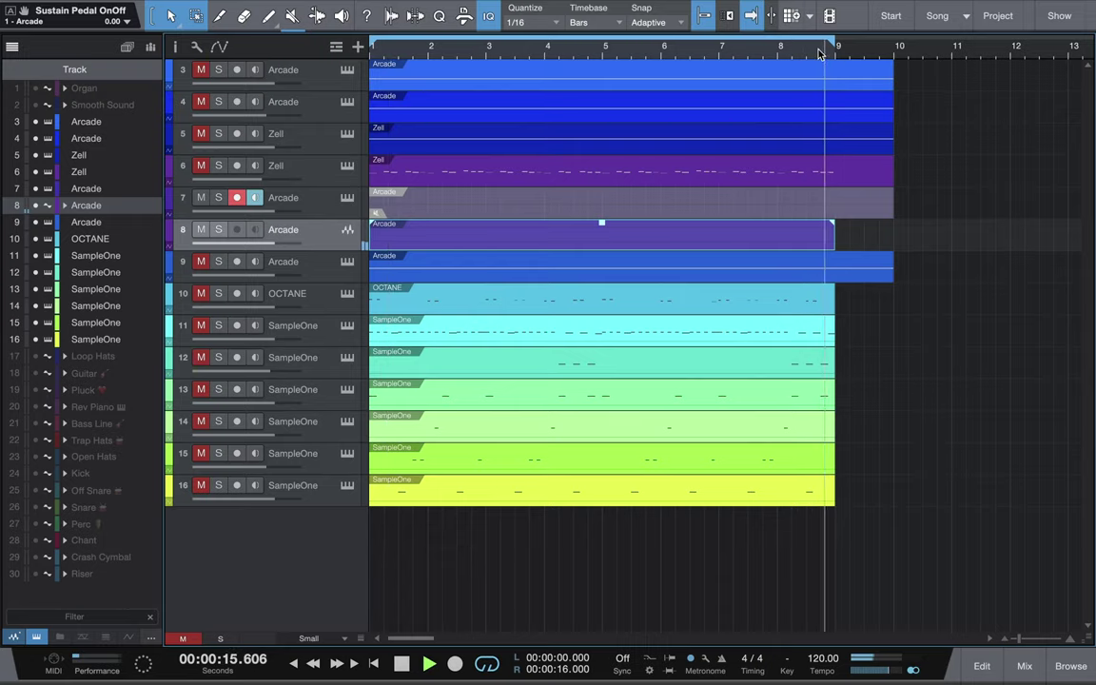
{"action": "key", "text": "space"}
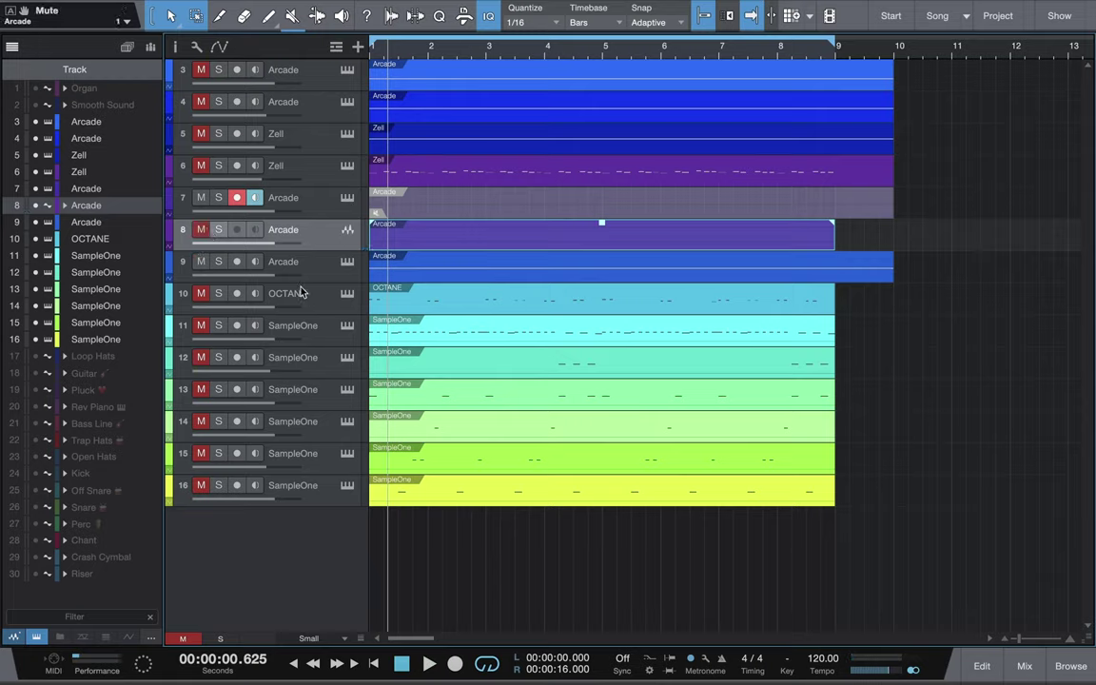
Bounce the Arcade part on track 9 to audio and trim the bounced clip to end at bar 9.
{"action": "left_click", "coordinate": [393, 278]}
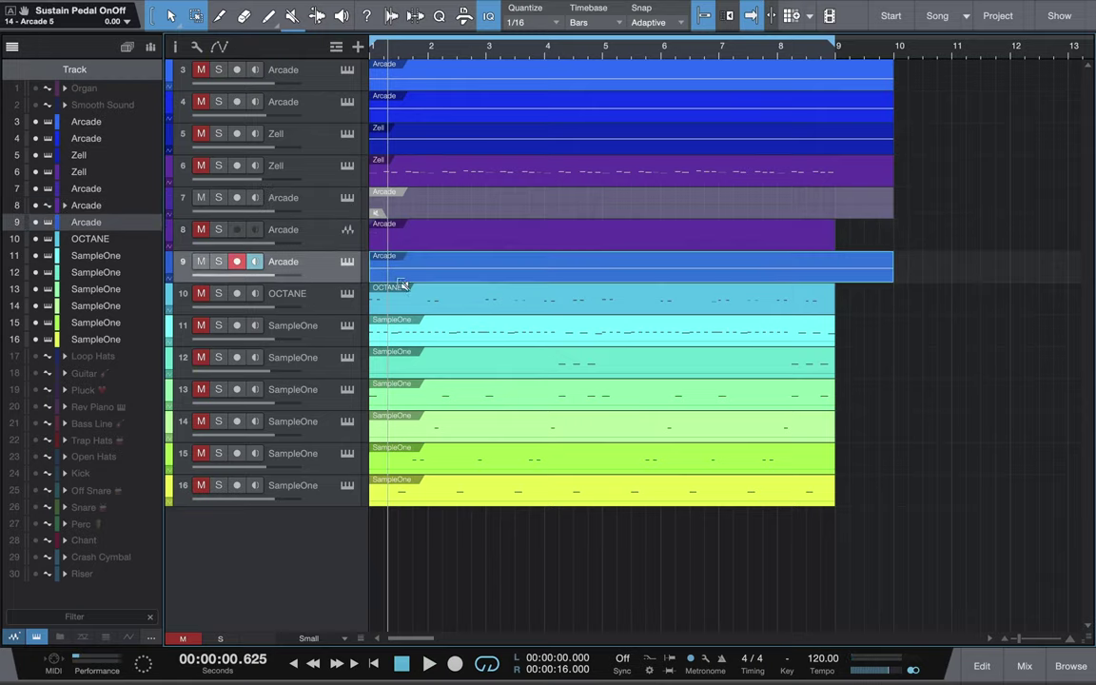
{"action": "key", "text": "ctrl+b"}
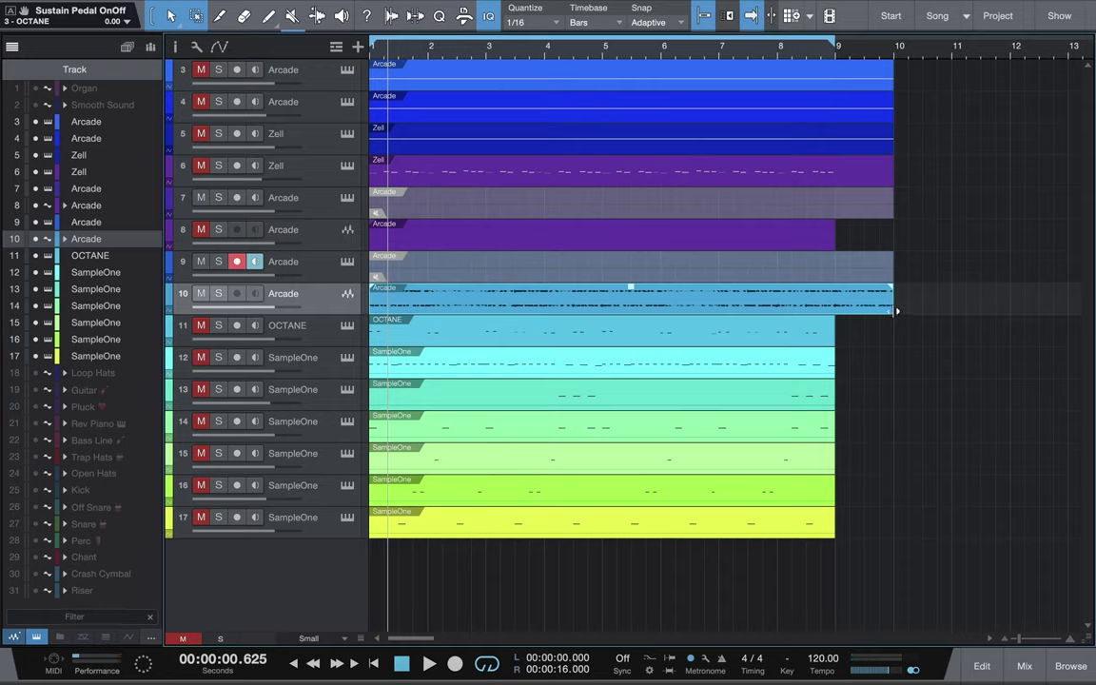
{"action": "left_click_drag", "start_coordinate": [896, 310], "coordinate": [834, 310]}
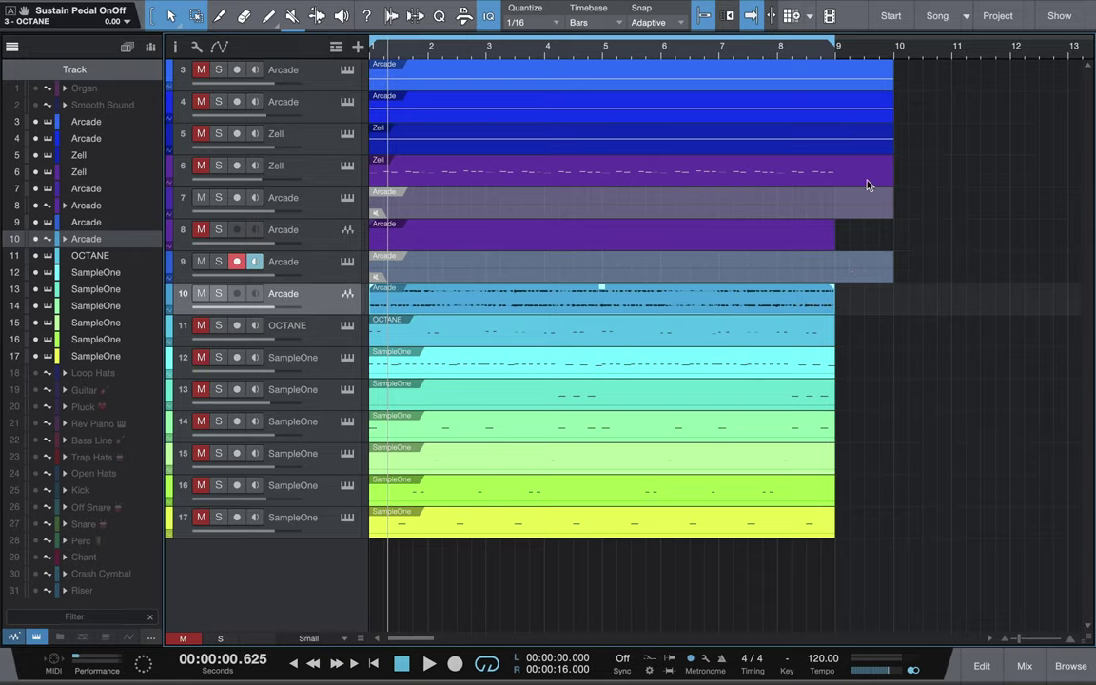
Audition the trimmed Arcade audio clip on track 10 across the loop point at bar 9.
{"action": "left_click", "coordinate": [807, 52]}
{"action": "key", "text": "space"}
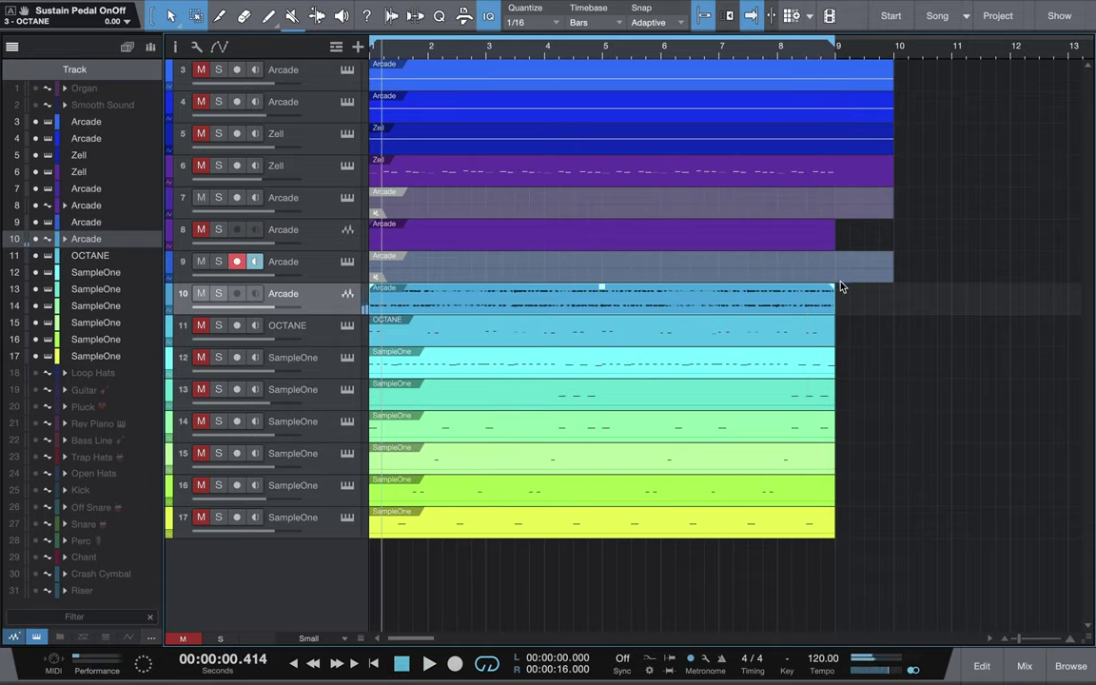
{"action": "left_click", "coordinate": [832, 54]}
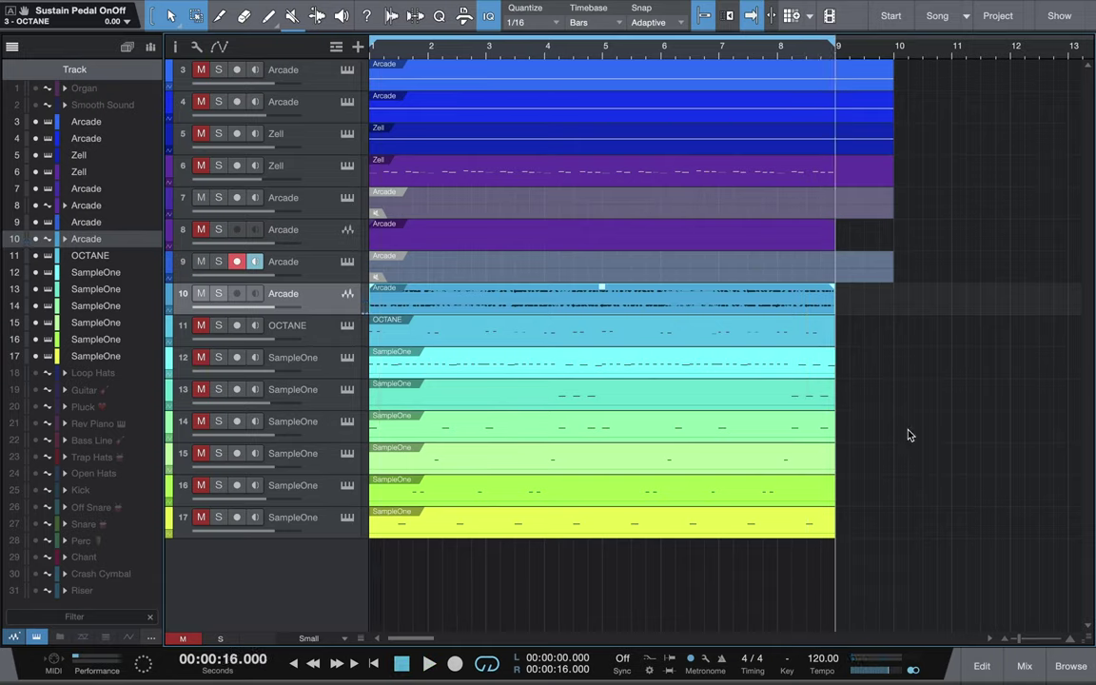
Add a very short fade-out at the end of the track 10 Arcade clip and play it from bar 8.4.
{"action": "left_click_drag", "start_coordinate": [1021, 638], "coordinate": [1035, 643]}
{"action": "left_click_drag", "start_coordinate": [830, 294], "coordinate": [831, 291]}
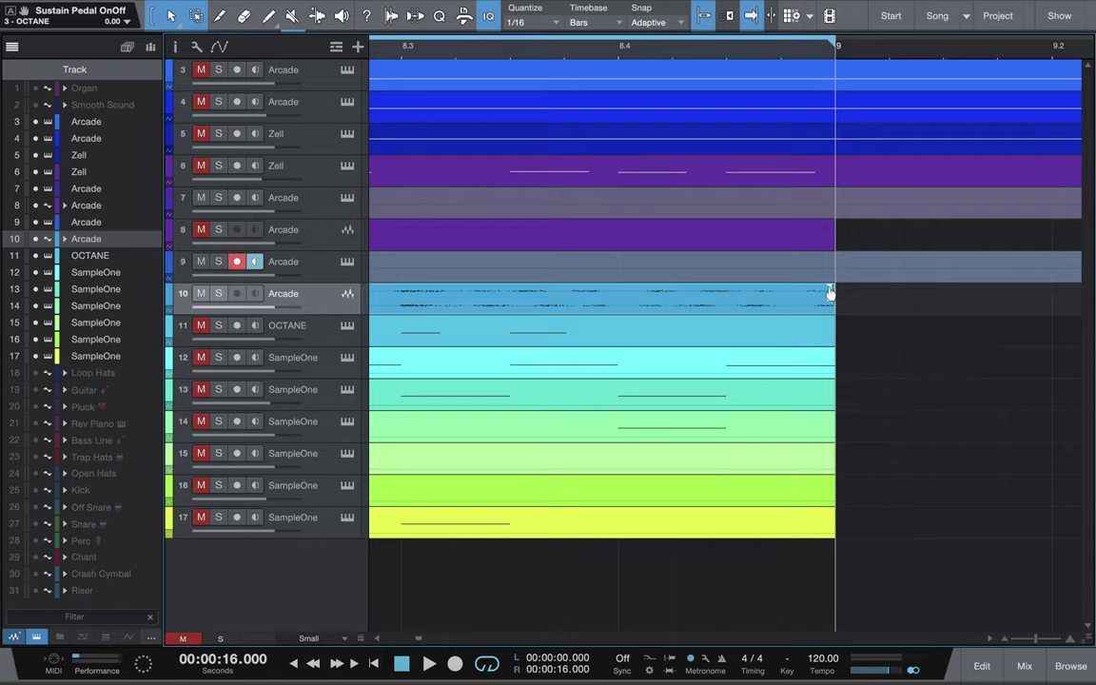
{"action": "left_click", "coordinate": [628, 52]}
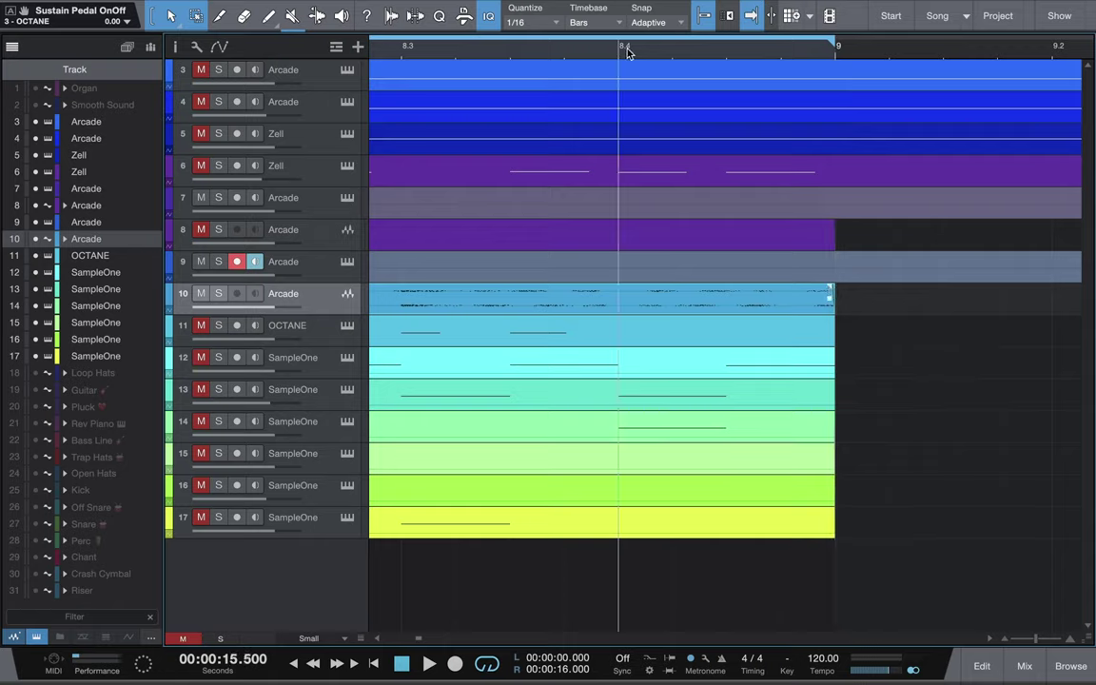
{"action": "key", "text": "space"}
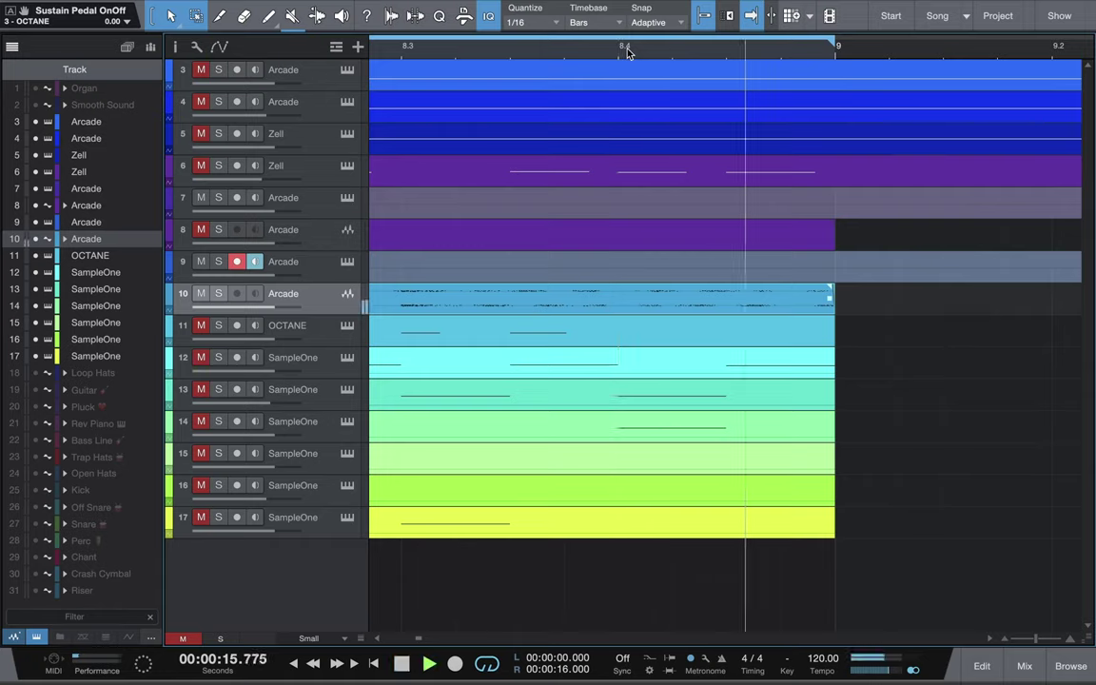
Replay the loop transition to listen to the faded end of the Arcade audio clip.
{"action": "left_click", "coordinate": [1004, 639]}
{"action": "scroll", "coordinate": [1005, 640], "scroll_direction": "down", "scroll_amount": 8}
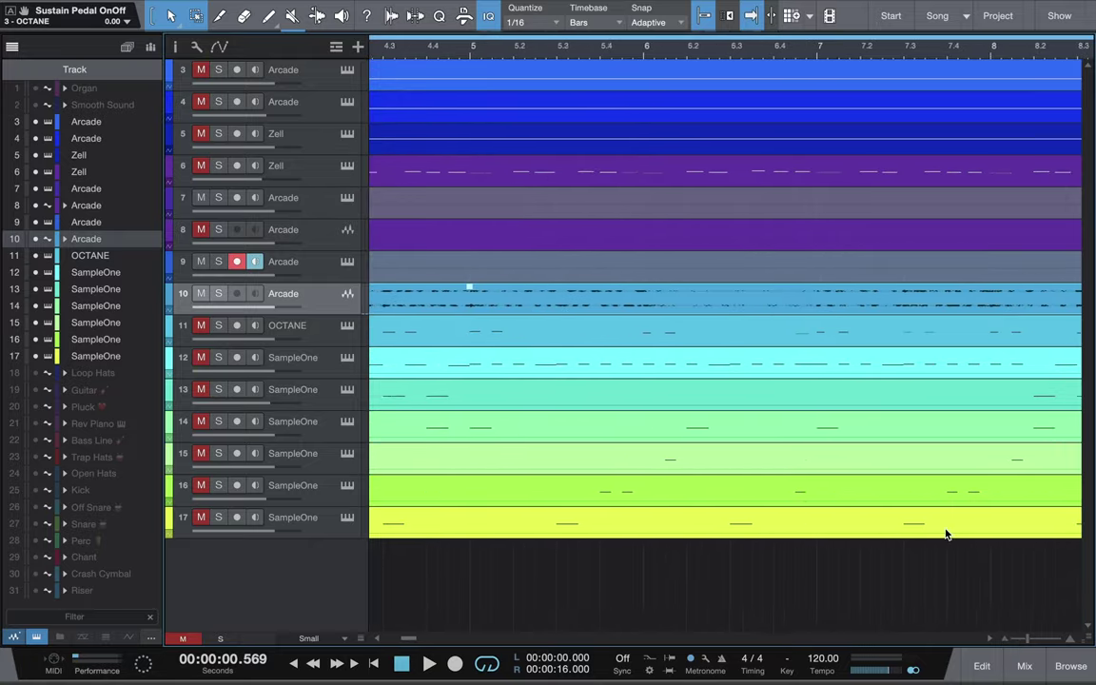
{"action": "scroll", "coordinate": [827, 416], "scroll_direction": "right", "scroll_amount": 10}
{"action": "left_click", "coordinate": [590, 51]}
{"action": "key", "text": "space"}
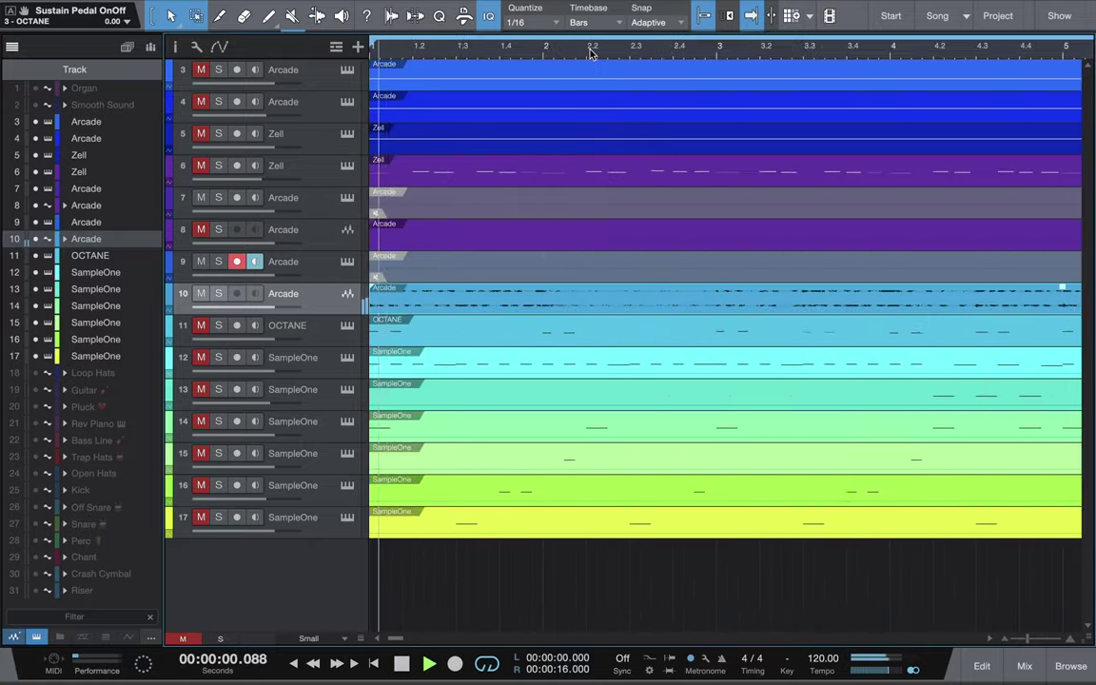
{"action": "key", "text": "space"}
Undo the fade, the trimming and both Arcade bounces until only the original instrument parts remain.
{"action": "scroll", "coordinate": [1005, 649], "scroll_direction": "down", "scroll_amount": 1}
{"action": "scroll", "coordinate": [1005, 649], "scroll_direction": "down", "scroll_amount": 4}
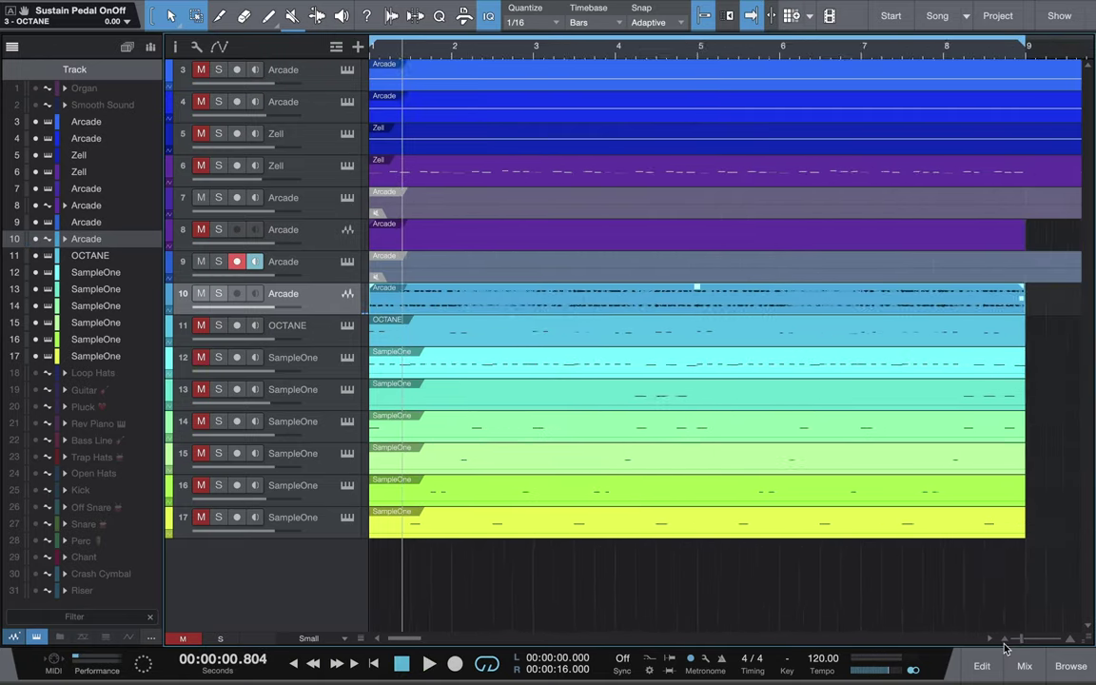
{"action": "scroll", "coordinate": [1005, 648], "scroll_direction": "down", "scroll_amount": 3}
{"action": "key", "text": "ctrl+z"}
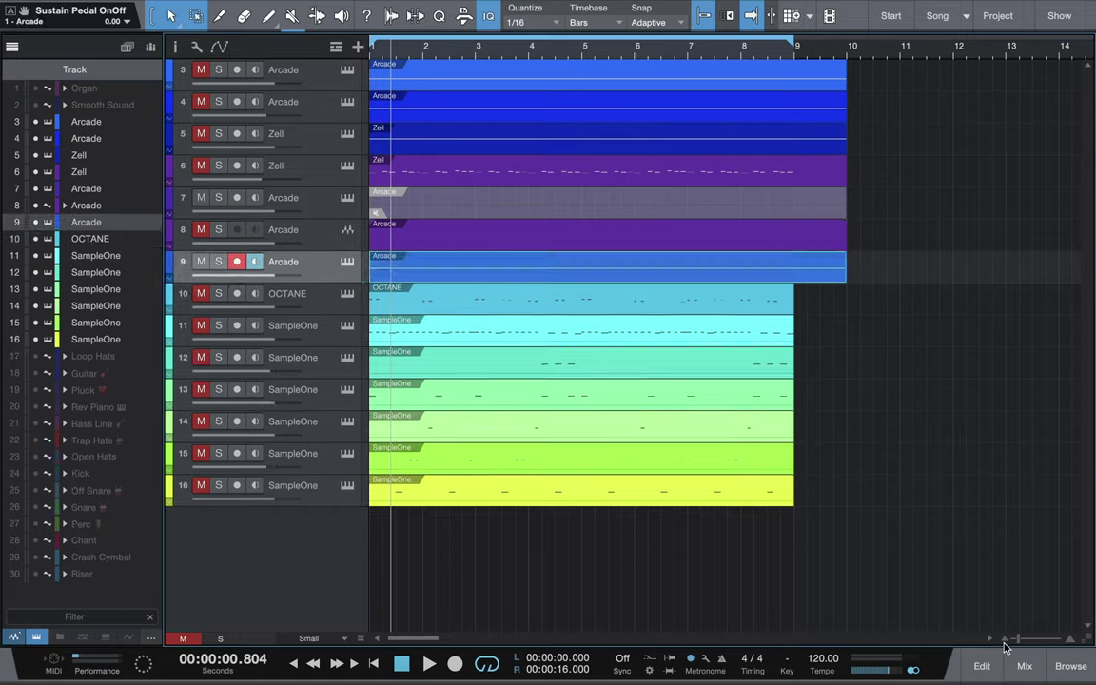
{"action": "key", "text": "ctrl+z"}
{"action": "key", "text": "ctrl+z"}
{"action": "key", "text": "ctrl+z"}
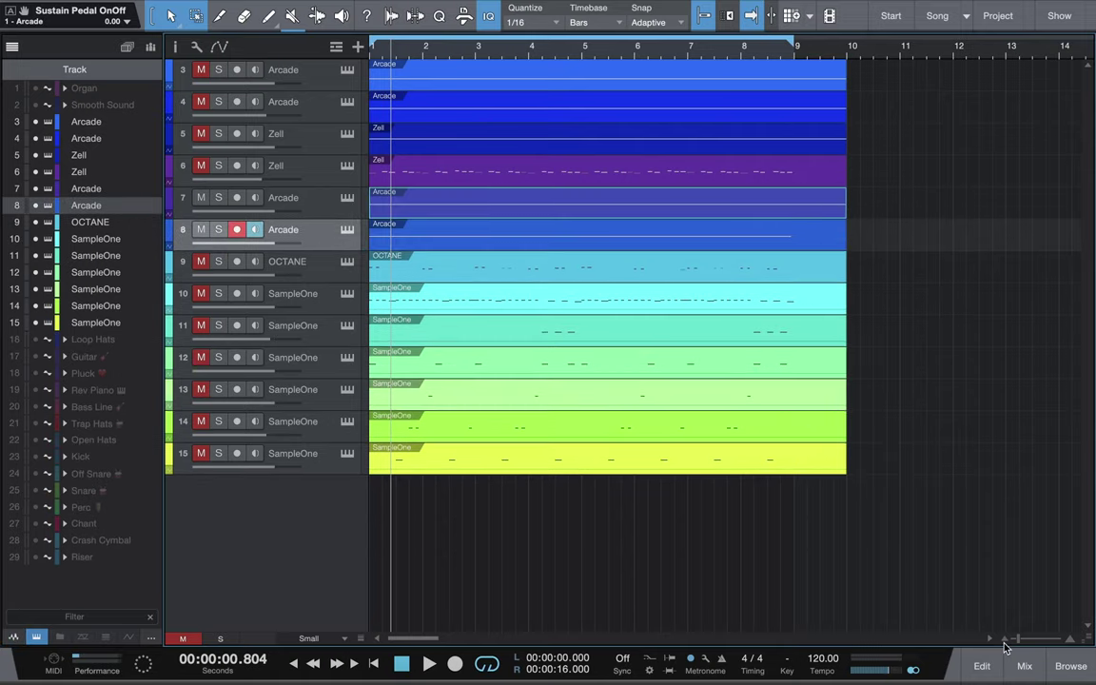
Shorten all parts on tracks 3 to 15 to end at bar 9 and unmute those tracks.
{"action": "left_click_drag", "start_coordinate": [933, 459], "coordinate": [688, 71]}
{"action": "left_click_drag", "start_coordinate": [845, 73], "coordinate": [795, 74]}
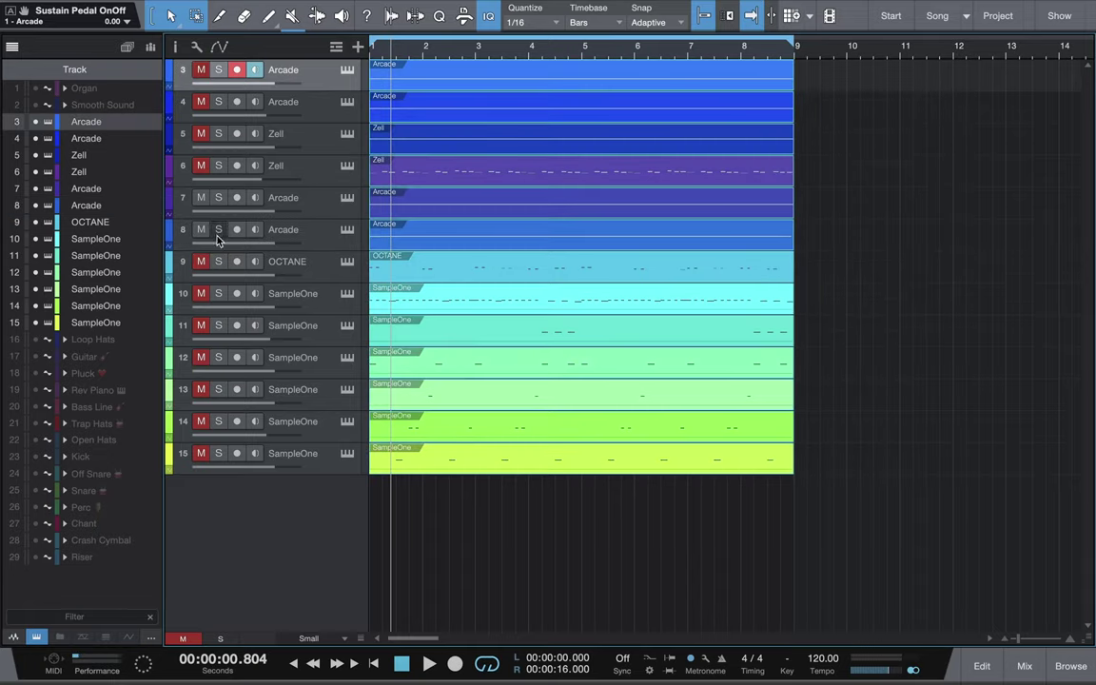
{"action": "left_click_drag", "start_coordinate": [200, 262], "coordinate": [201, 454]}
{"action": "left_click_drag", "start_coordinate": [201, 70], "coordinate": [200, 168]}
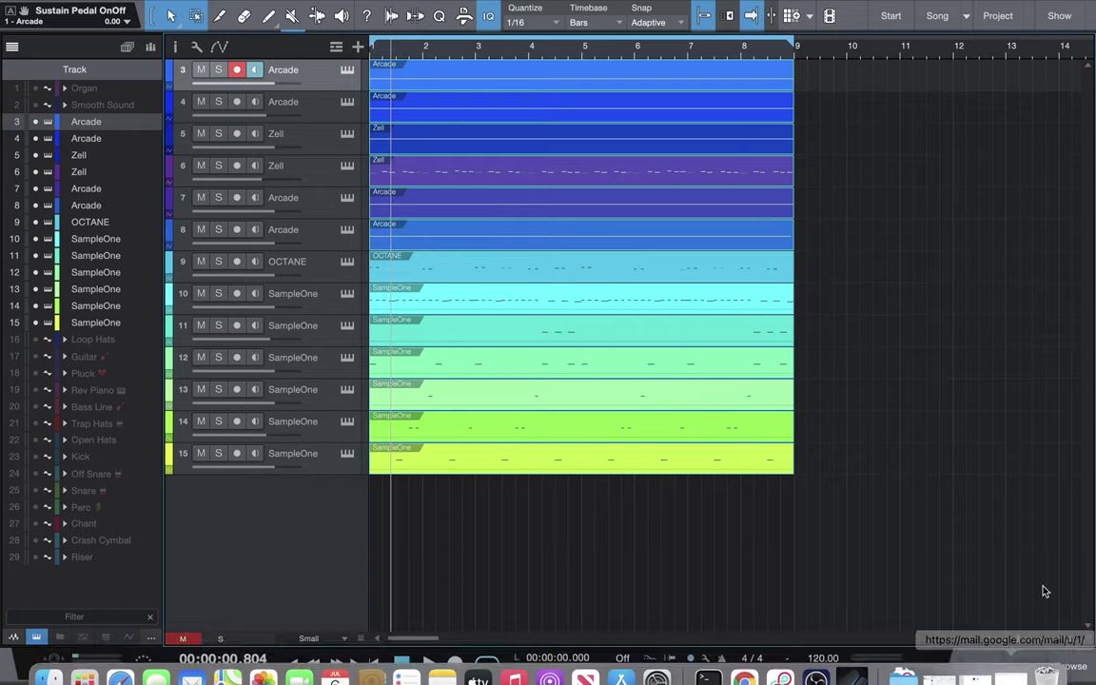
Duplicate all the parts ten times back to back up to bar 89 and place the playhead at 2:52.
{"action": "left_click", "coordinate": [1005, 641]}
{"action": "left_click", "coordinate": [1006, 641]}
{"action": "left_click", "coordinate": [1005, 641]}
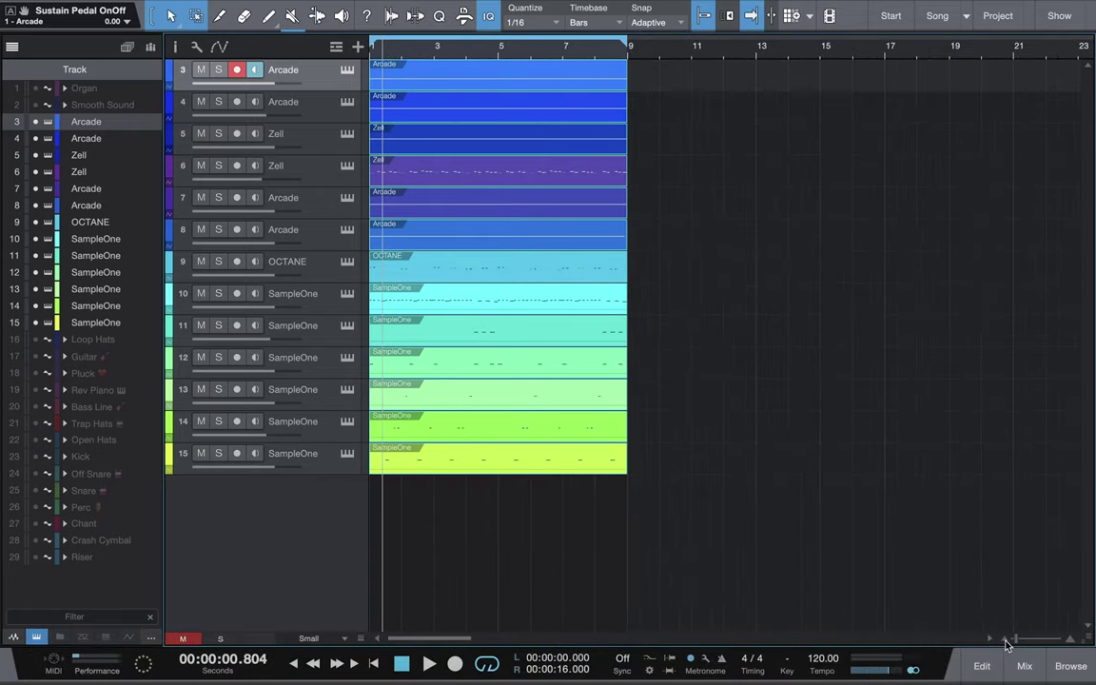
{"action": "left_click", "coordinate": [1005, 641]}
{"action": "left_click", "coordinate": [1005, 641]}
{"action": "left_click", "coordinate": [1006, 641]}
{"action": "left_click", "coordinate": [1007, 641]}
{"action": "left_click", "coordinate": [1006, 641]}
{"action": "left_click", "coordinate": [1006, 641]}
{"action": "left_click", "coordinate": [1007, 641]}
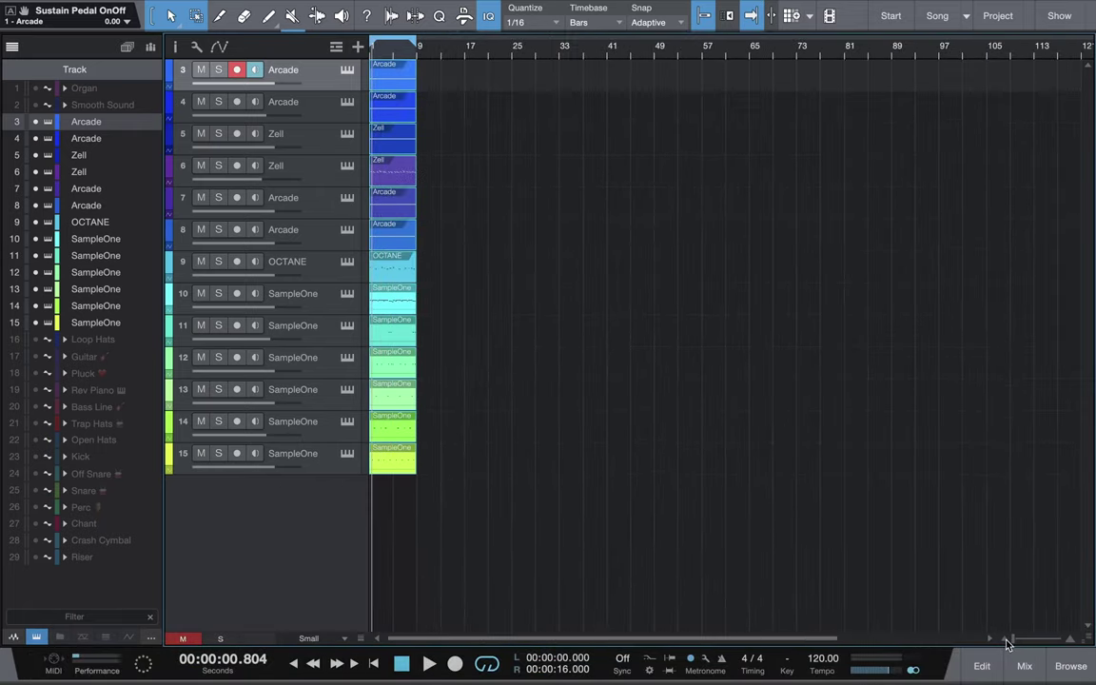
{"action": "left_click_drag", "start_coordinate": [488, 76], "coordinate": [320, 507]}
{"action": "key", "text": "d"}
{"action": "key", "text": "d"}
{"action": "key", "text": "d"}
{"action": "key", "text": "d"}
{"action": "key", "text": "d"}
{"action": "key", "text": "d"}
{"action": "key", "text": "d"}
{"action": "key", "text": "d"}
{"action": "key", "text": "d"}
{"action": "key", "text": "d"}
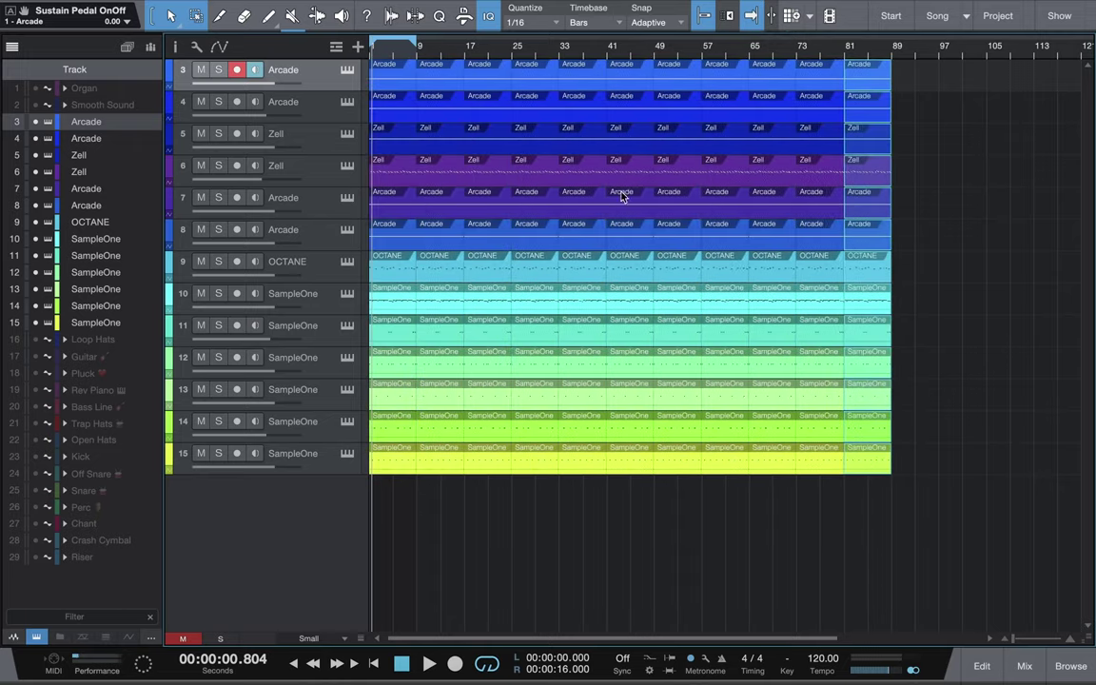
{"action": "left_click", "coordinate": [868, 50]}
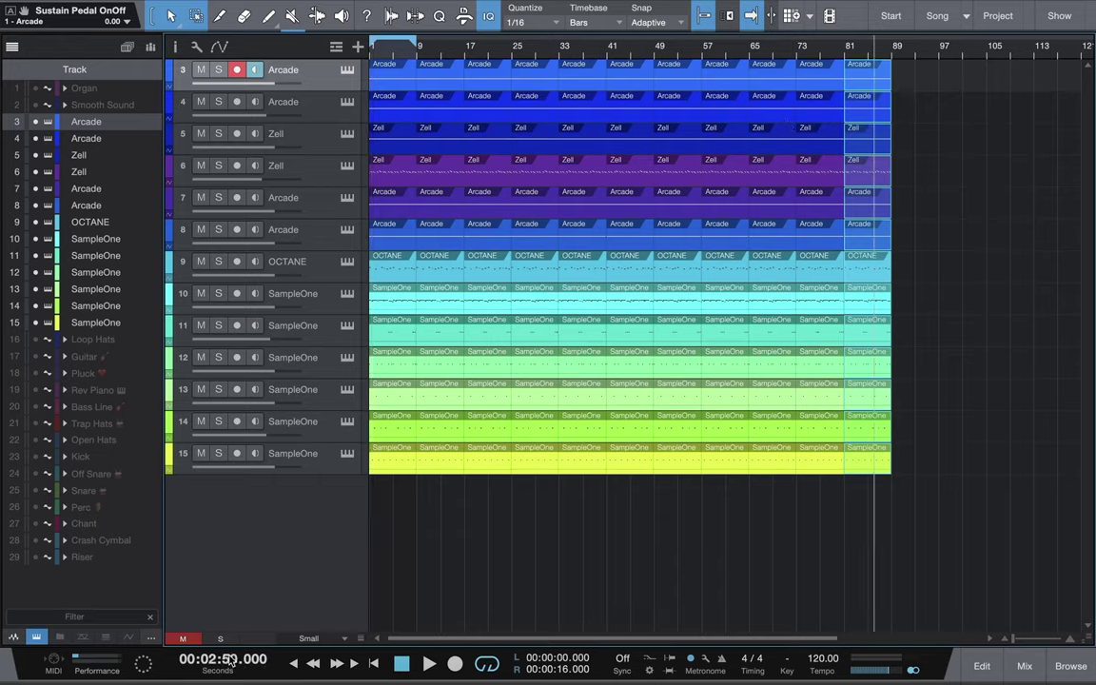
{"action": "left_click", "coordinate": [879, 48]}
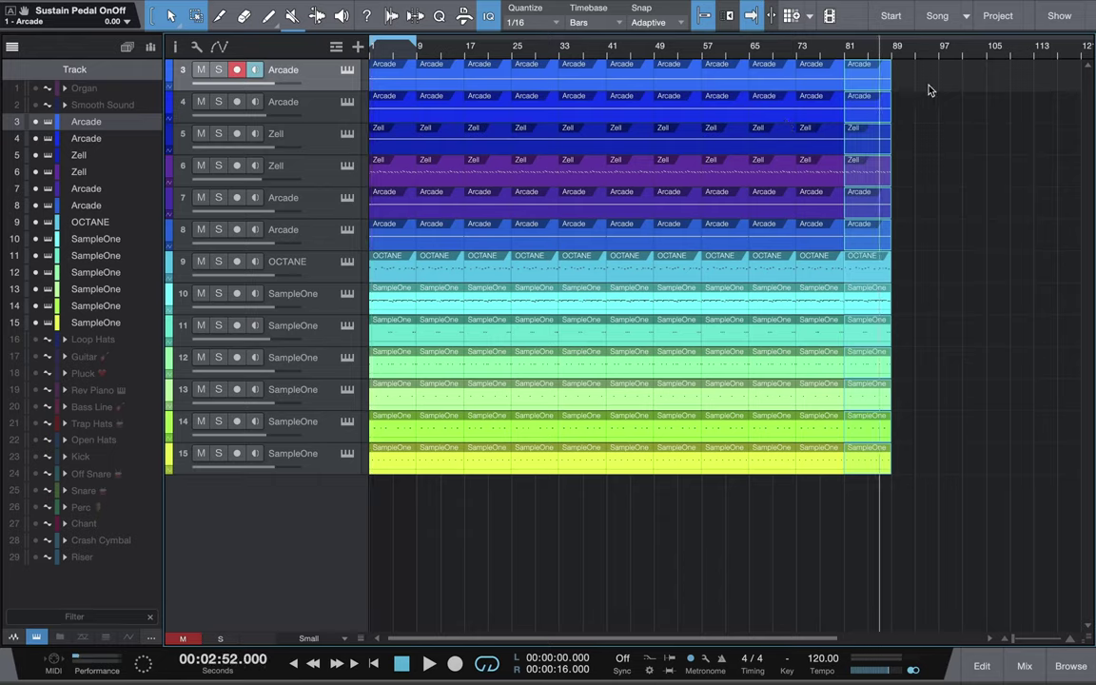
Merge the repeated events on tracks 3 to 15 into one continuous part per track.
{"action": "left_click_drag", "start_coordinate": [955, 72], "coordinate": [321, 463]}
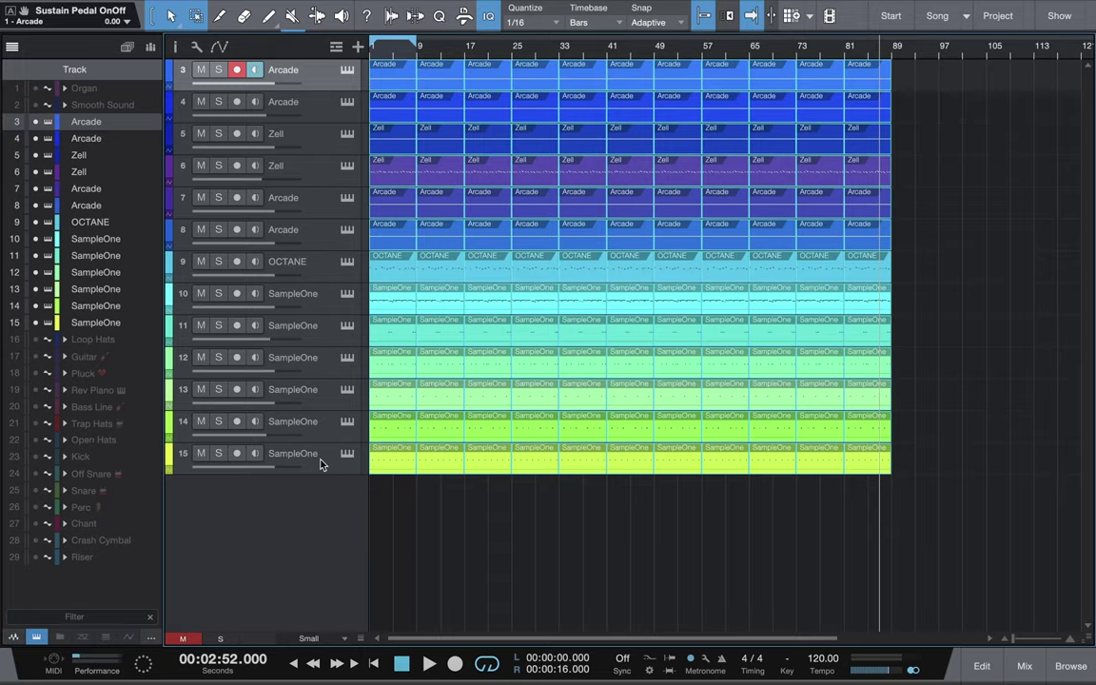
{"action": "key", "text": "g"}
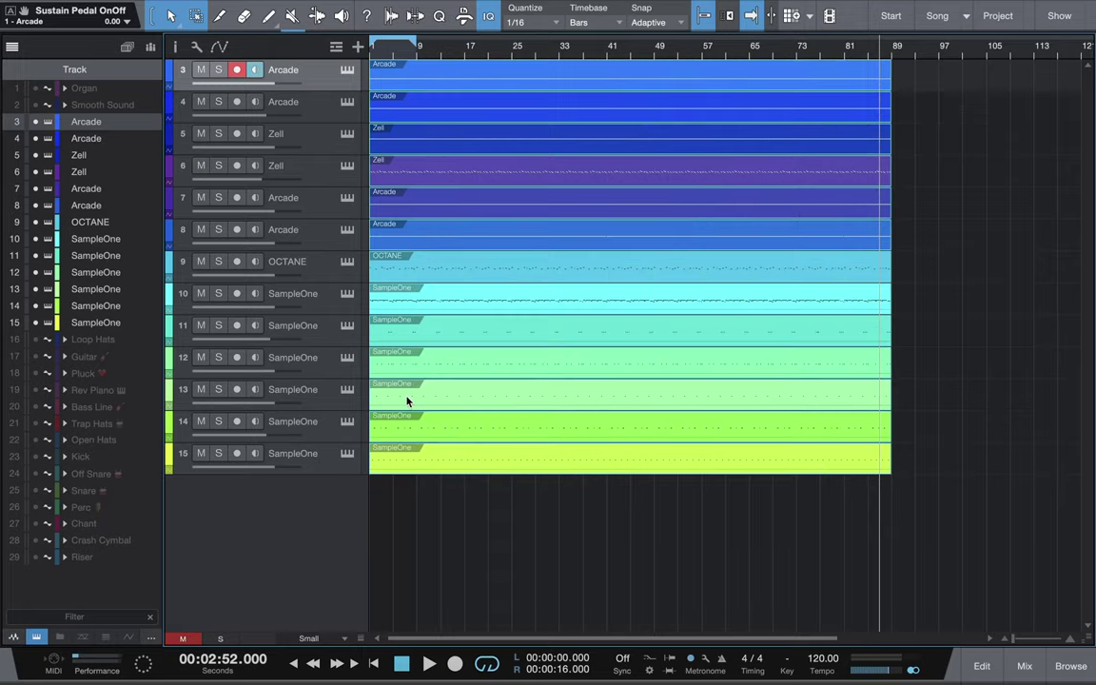
{"action": "right_click", "coordinate": [543, 424]}
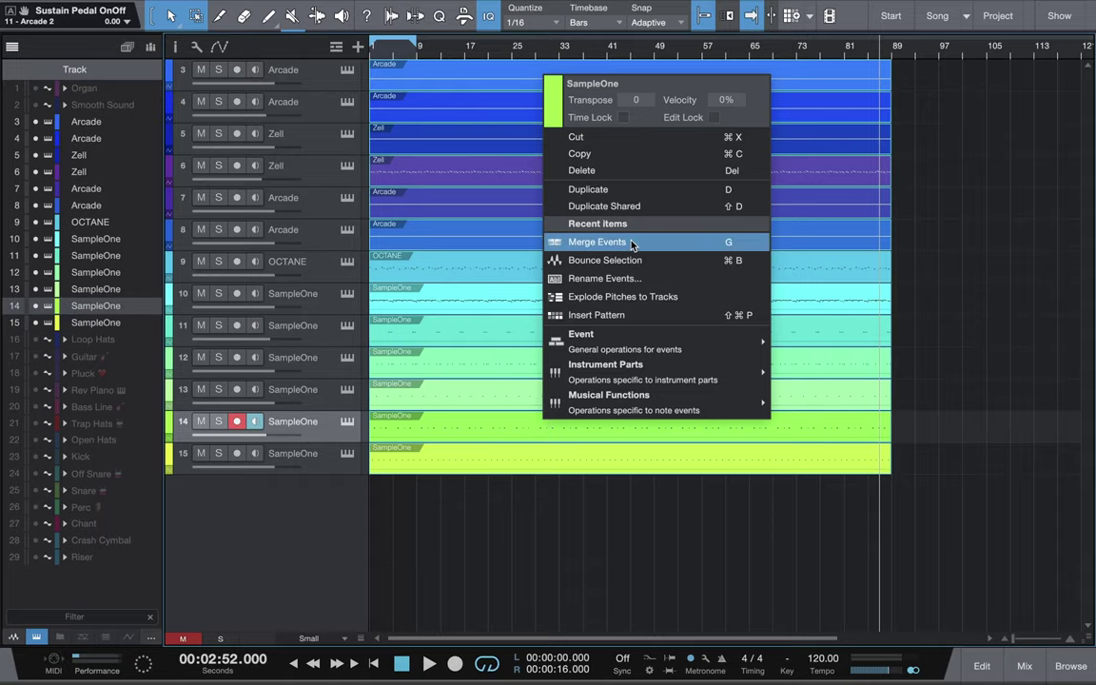
{"action": "left_click", "coordinate": [1011, 325]}
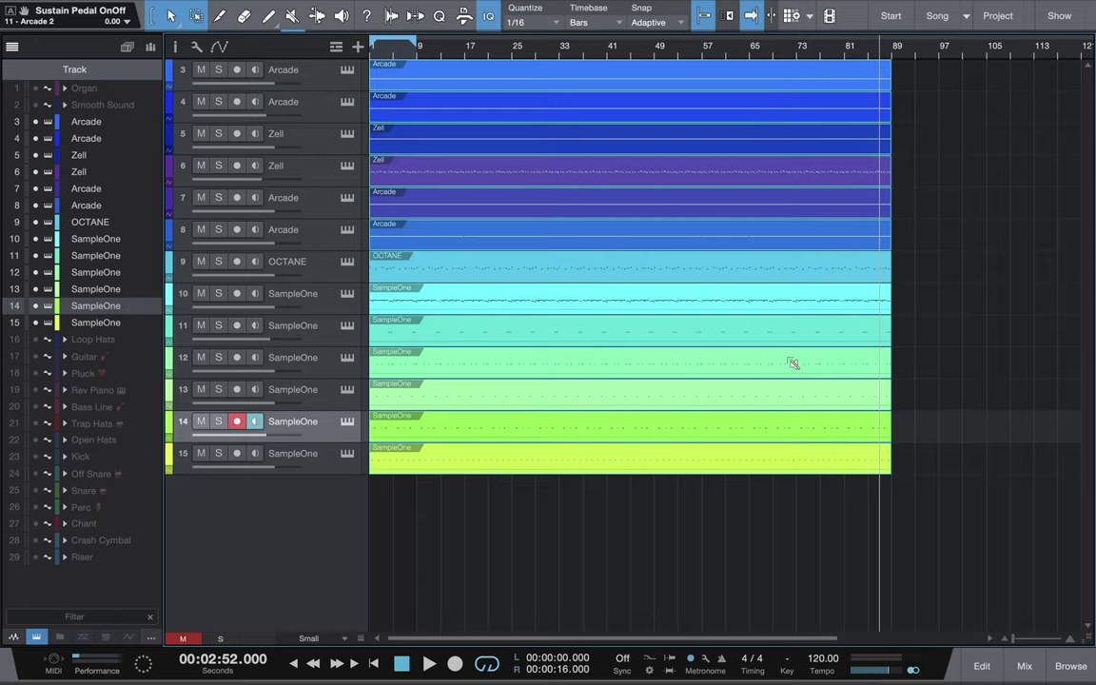
Try to bounce all the merged parts together, and the Arcade part on track 3 by itself.
{"action": "key", "text": "super+b"}
{"action": "left_click", "coordinate": [326, 86]}
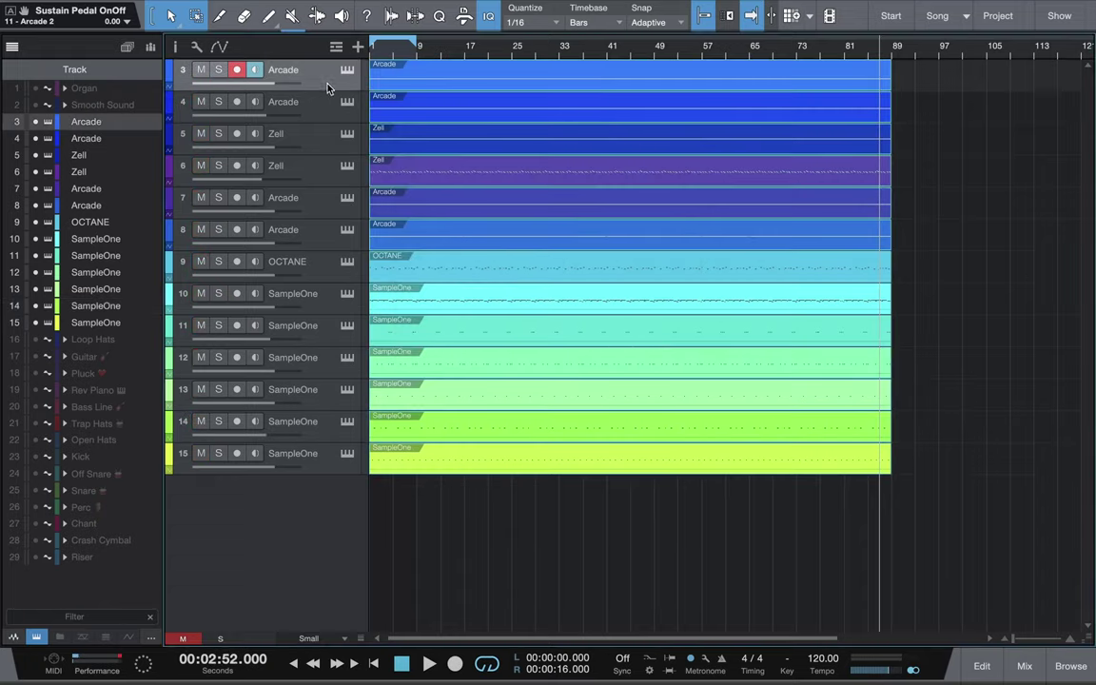
{"action": "left_click", "coordinate": [409, 82]}
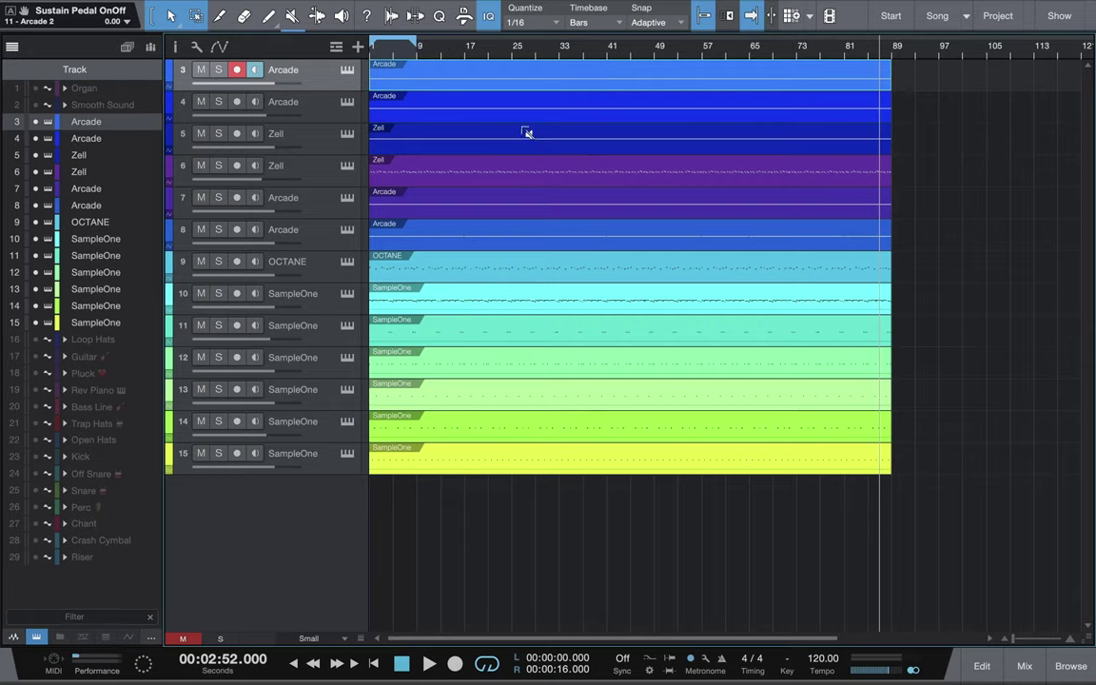
{"action": "key", "text": "super+b"}
Solo the Arcade instrument on track 7 and bounce its merged part to a new audio track.
{"action": "left_click", "coordinate": [220, 198]}
{"action": "left_click", "coordinate": [475, 211]}
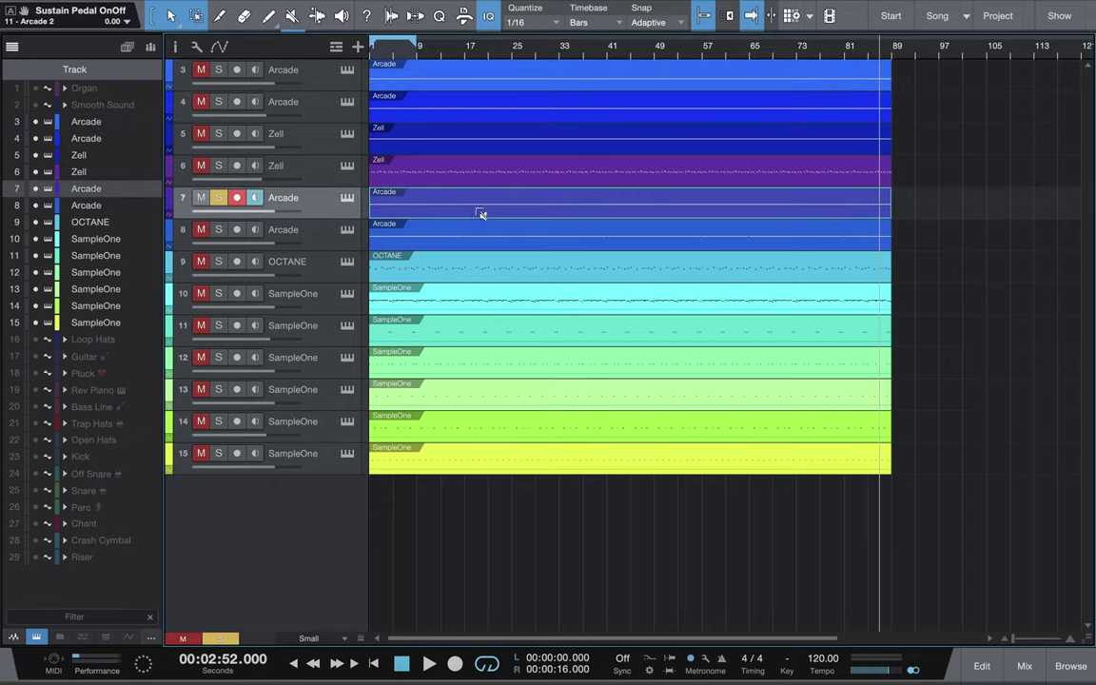
{"action": "key", "text": "ctrl+b"}
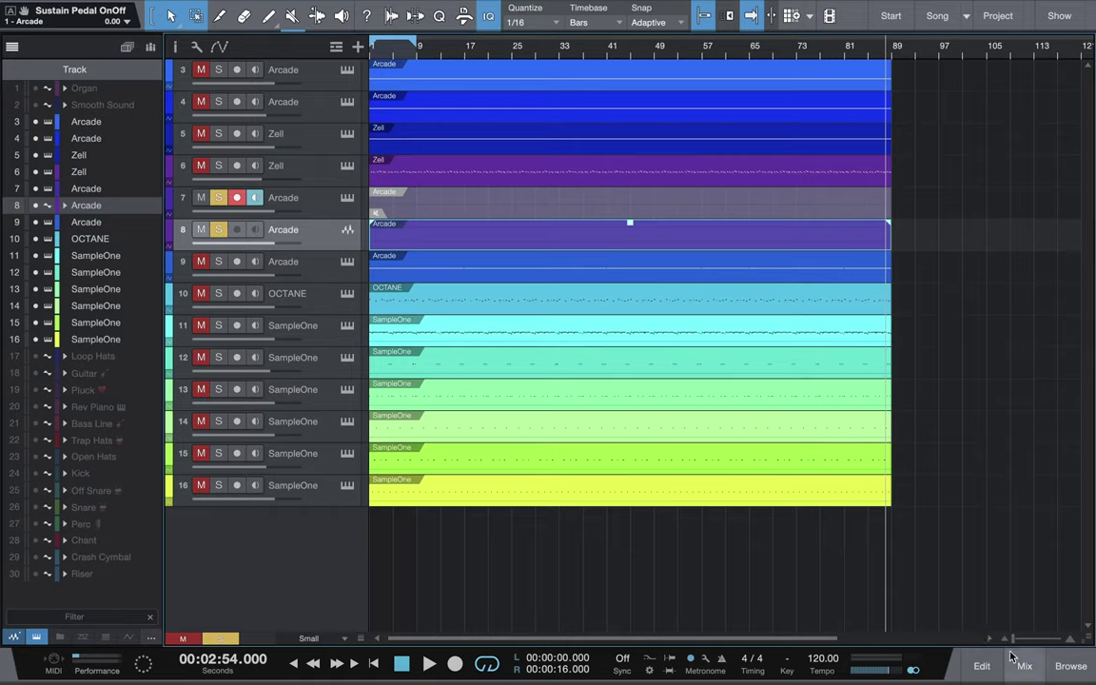
Add a very short fade-out at the bounced Arcade clip's end at bar 89 and audition the ending.
{"action": "left_click_drag", "start_coordinate": [1012, 638], "coordinate": [1022, 639]}
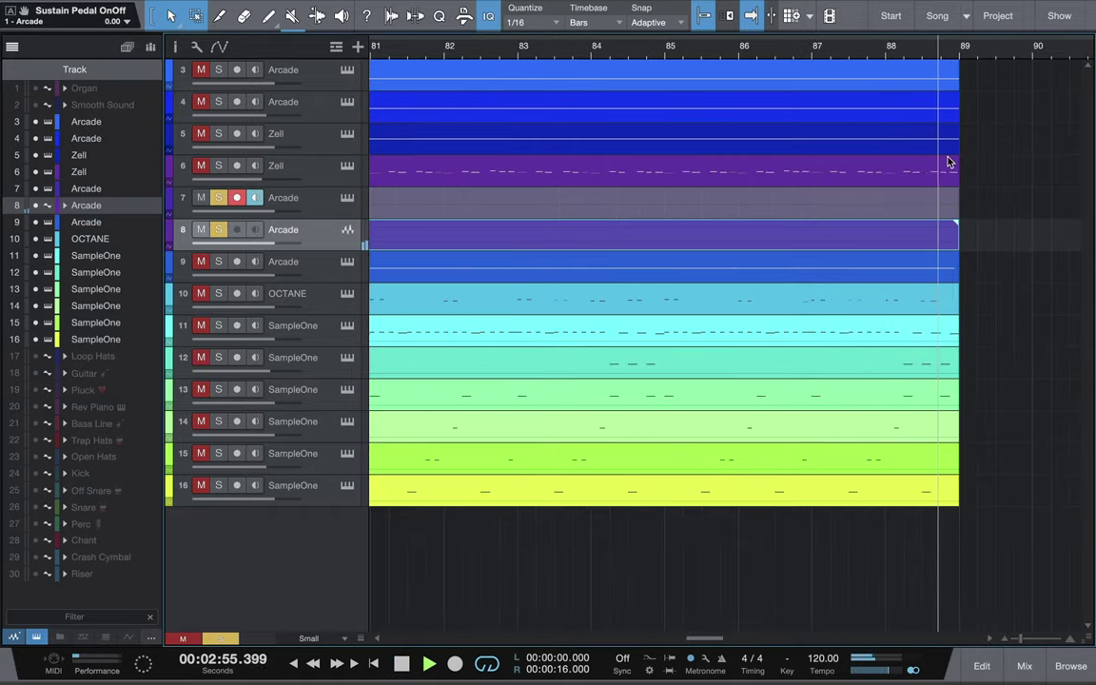
{"action": "key", "text": "space"}
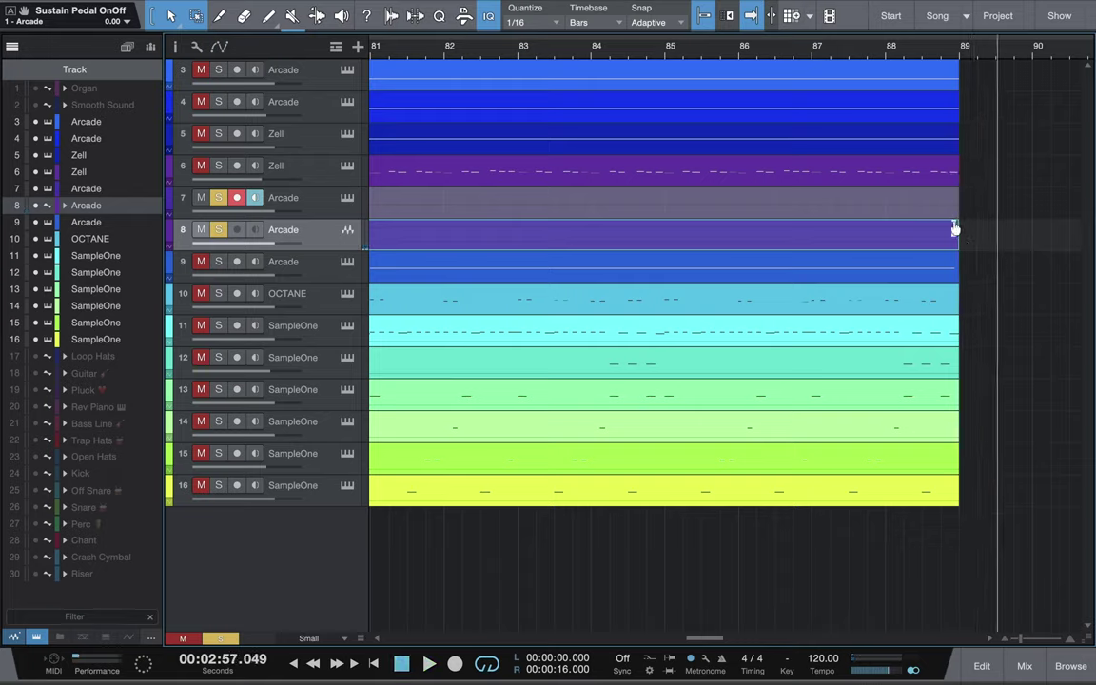
{"action": "left_click", "coordinate": [911, 55]}
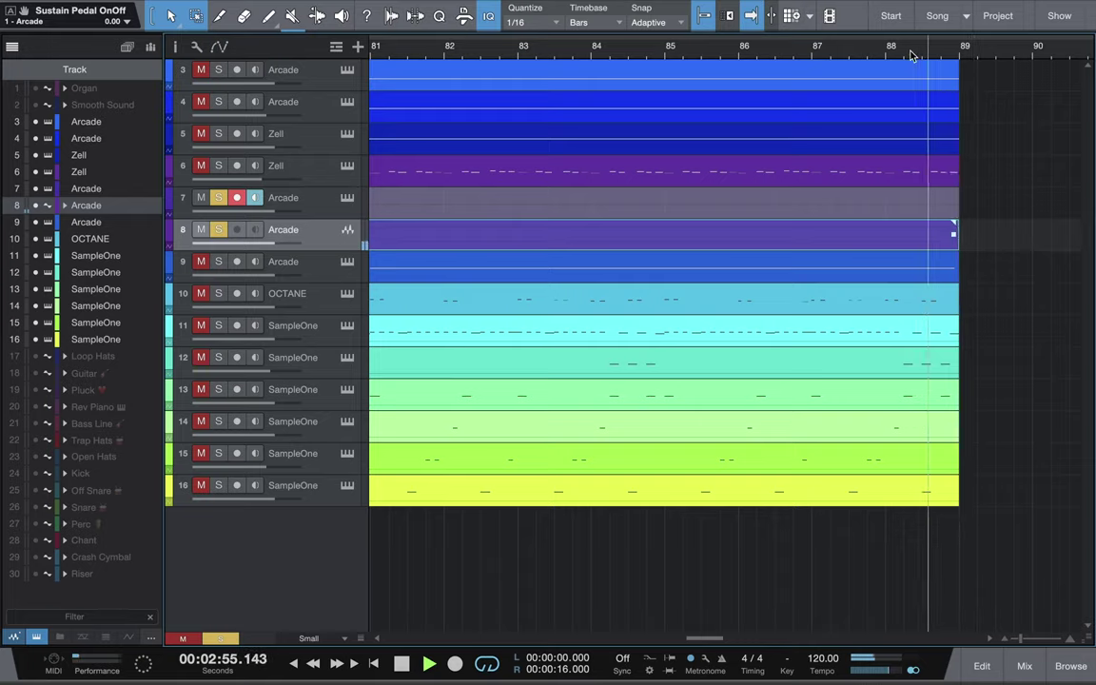
{"action": "key", "text": "space"}
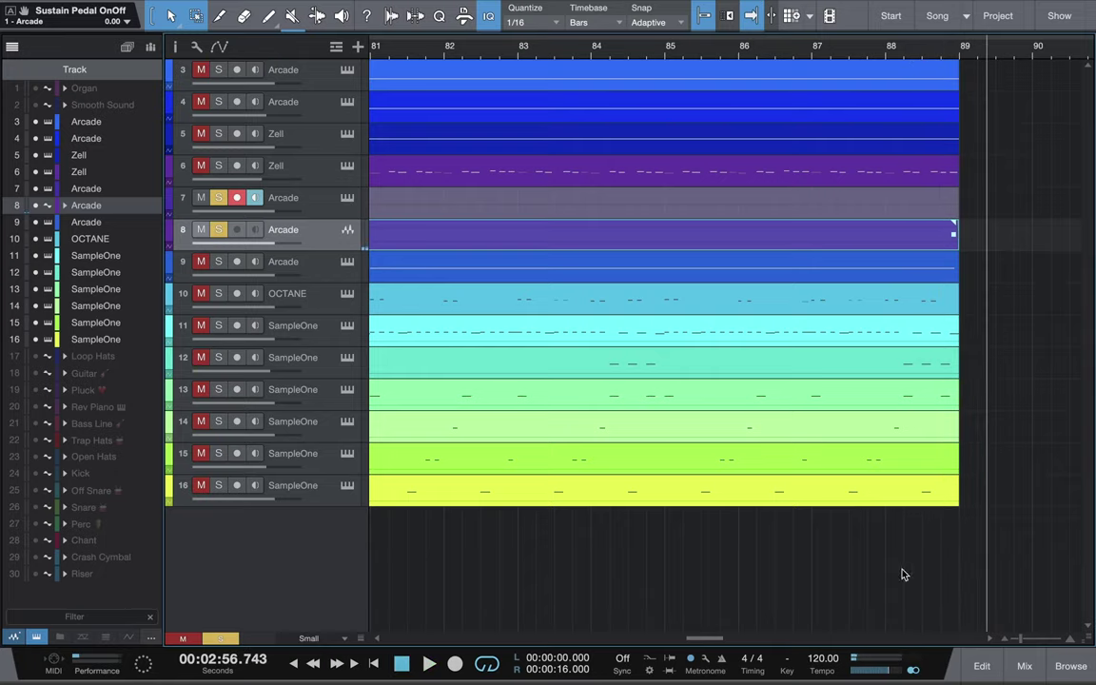
{"action": "left_click", "coordinate": [1006, 639]}
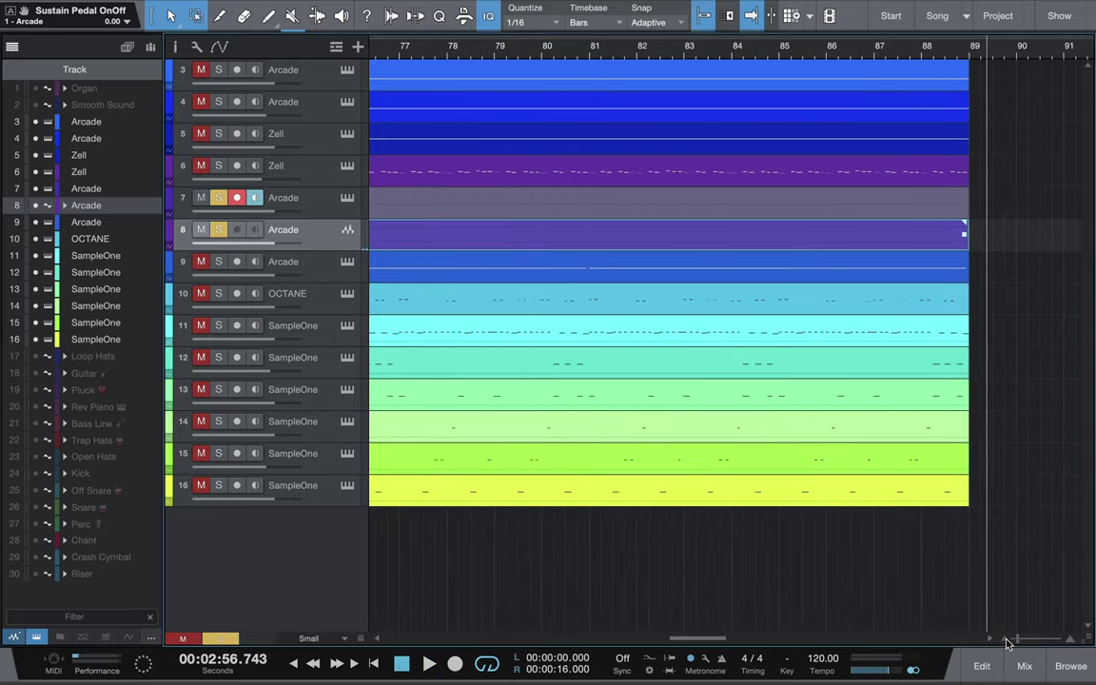